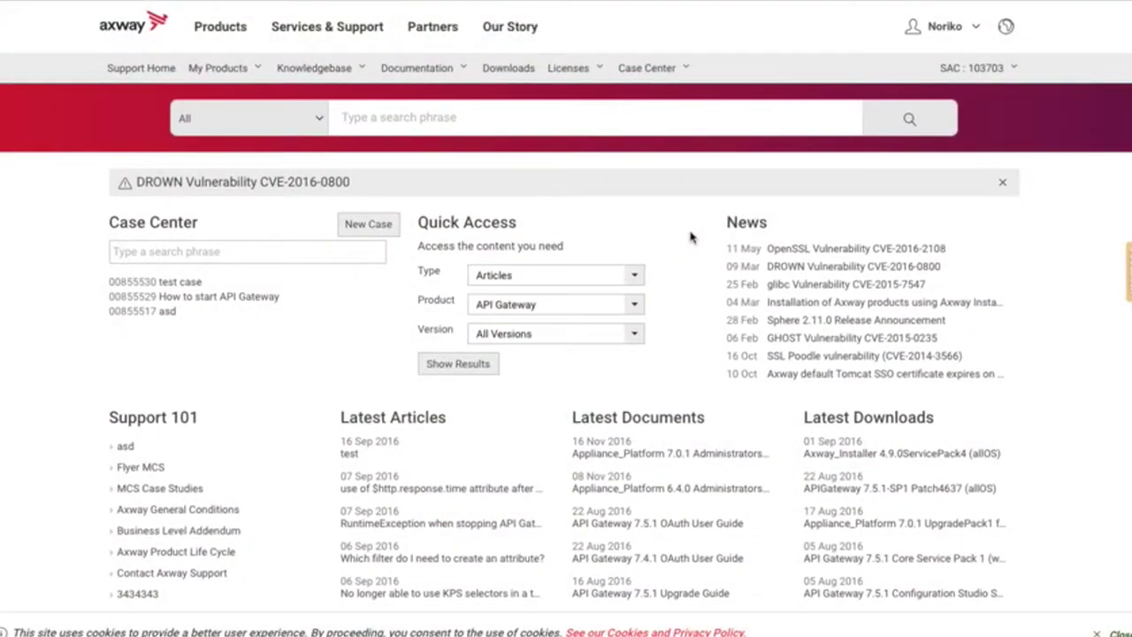
- Start a new support case with severity 3-Important, product API Gateway and version 7.5.1
mouse_move(688, 80)
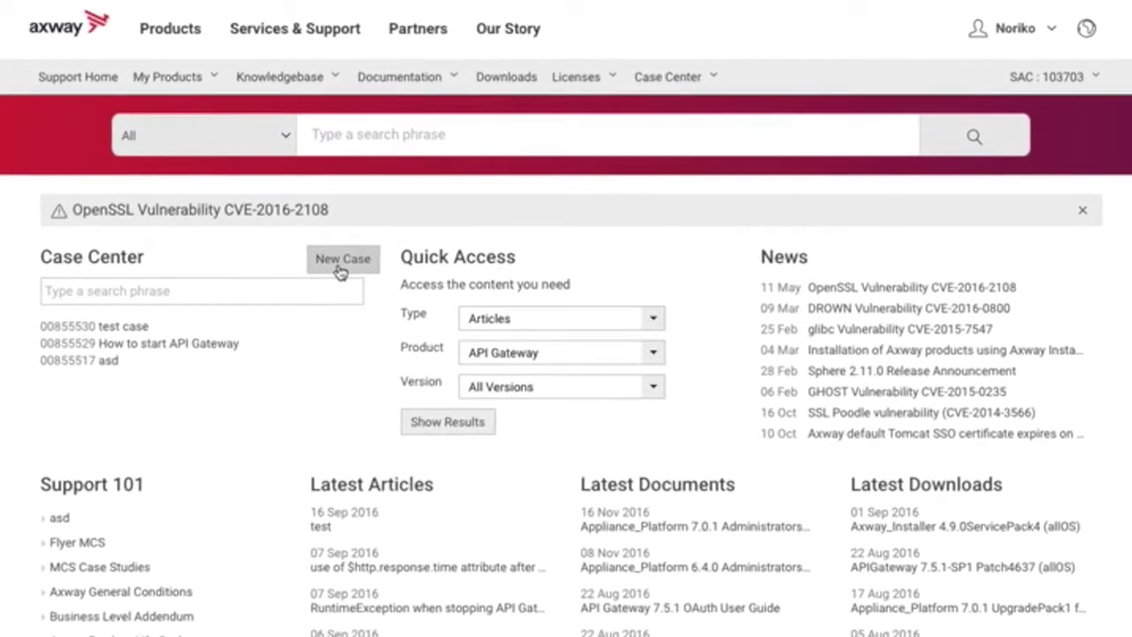
left_click(343, 262)
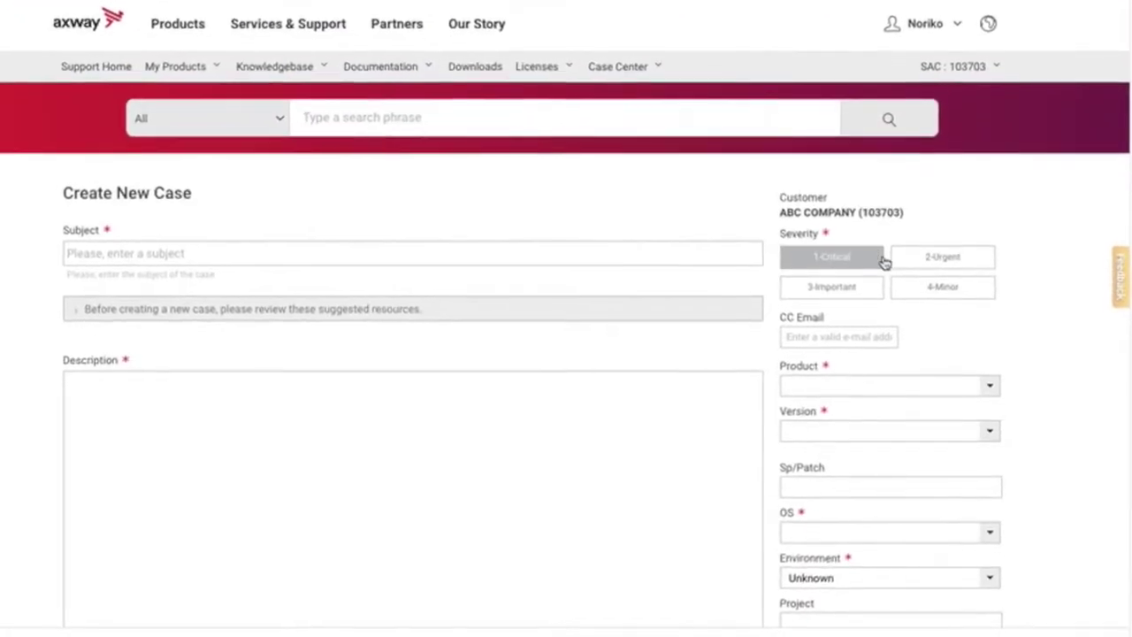
left_click(862, 295)
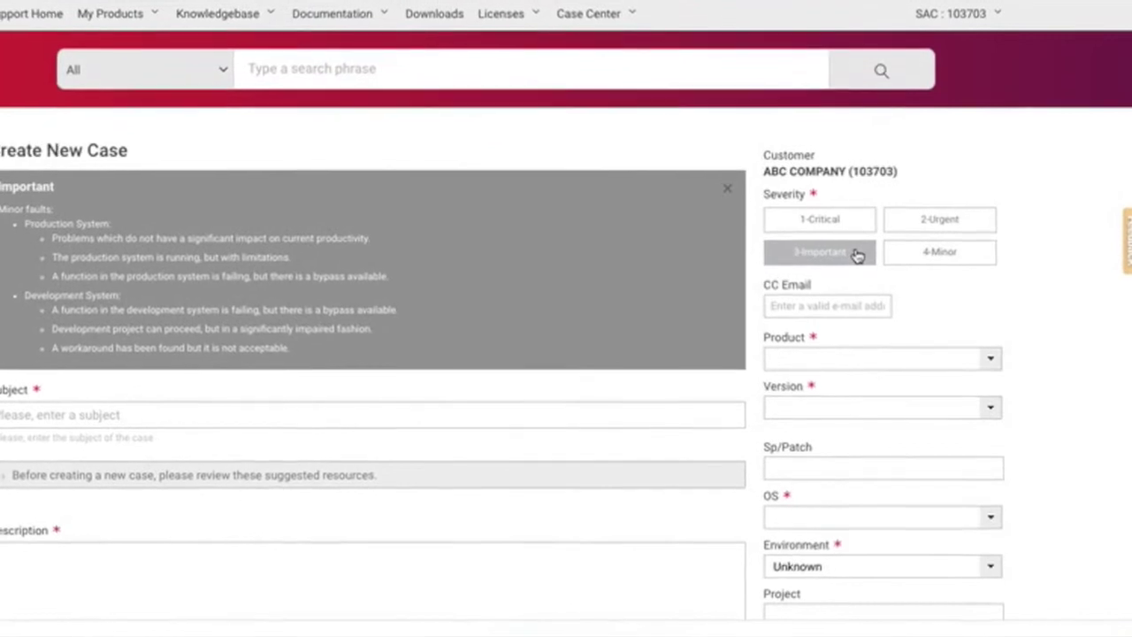
left_click(854, 334)
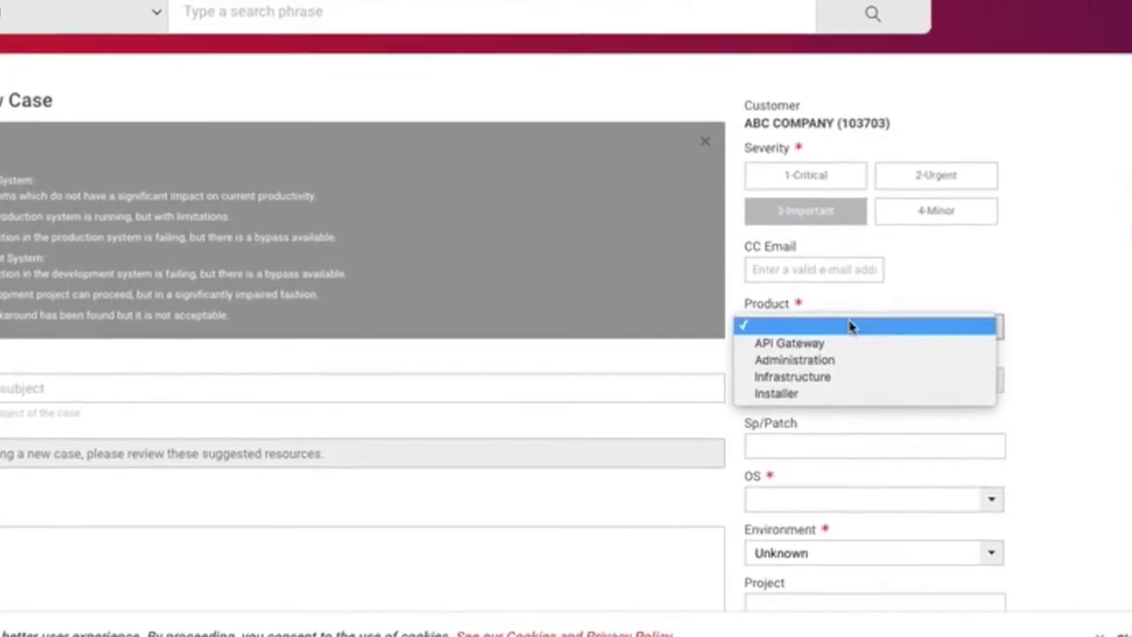
left_click(850, 347)
left_click(863, 389)
left_click(860, 381)
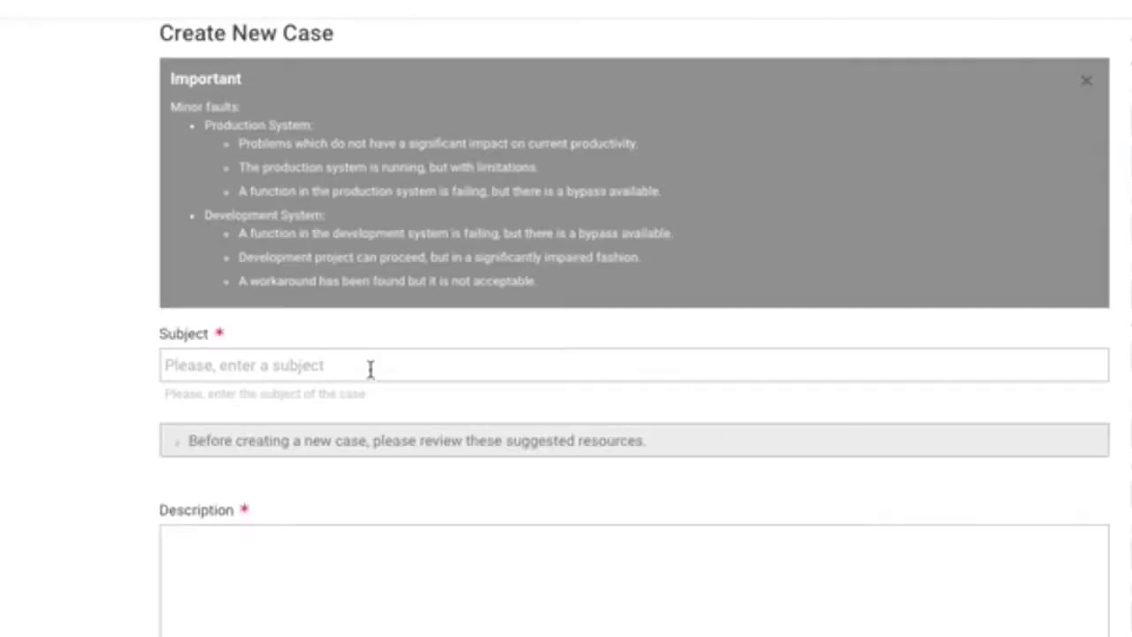
- Enter "API Gateway restart" as the subject of the new case
type("API G")
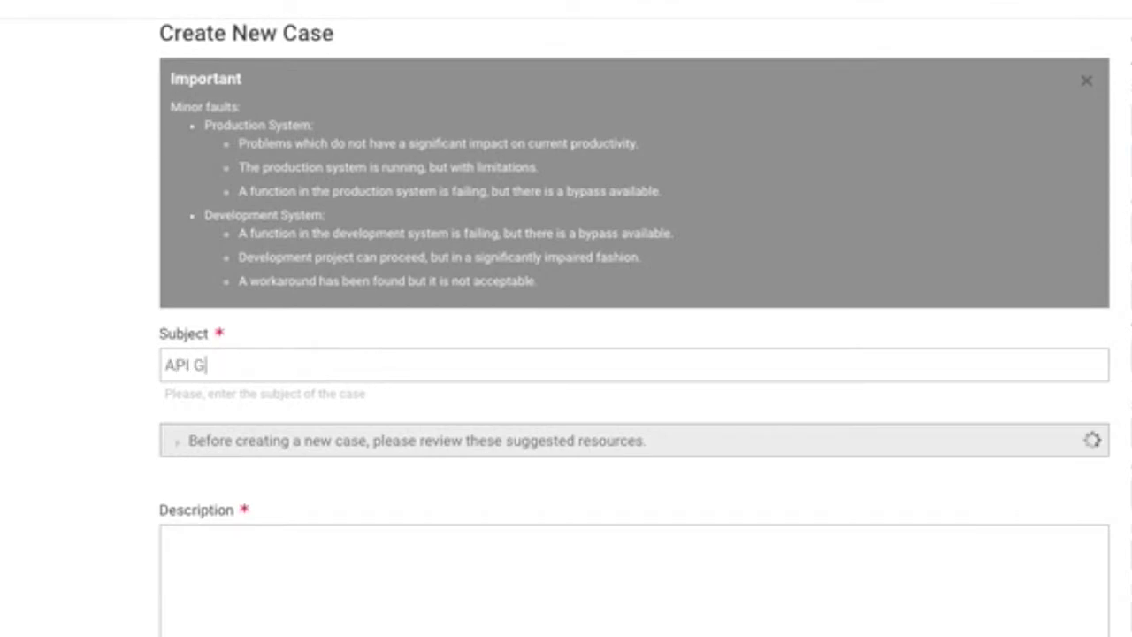
type("ateway ")
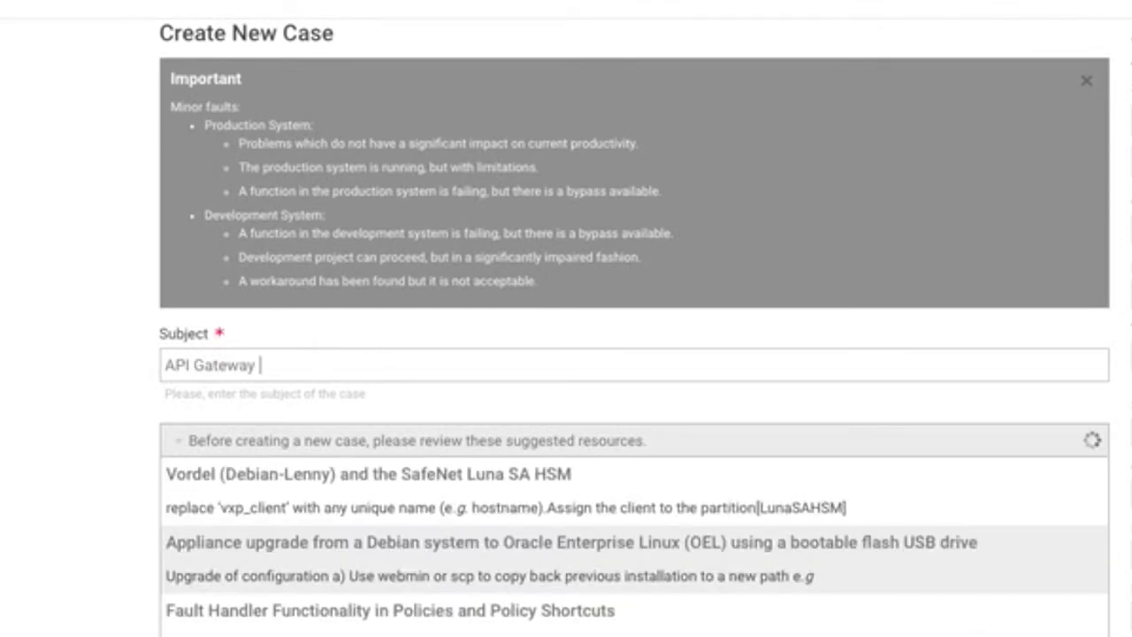
type("restart")
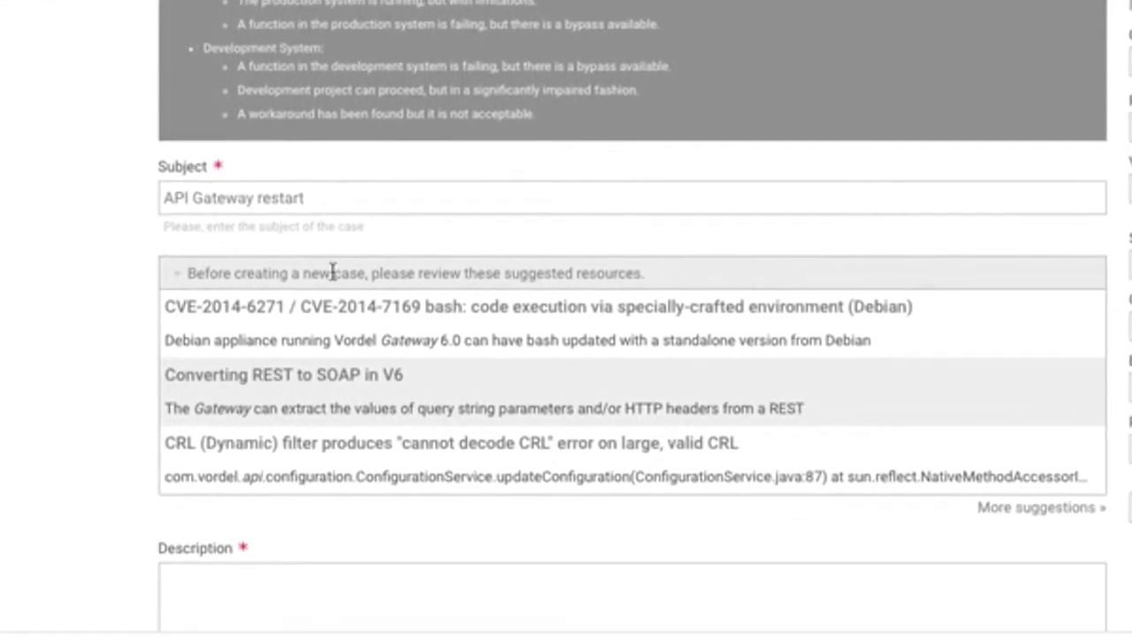
- Enter the description "I would like to know how to restart API Gateway. Thanks." and create the case
left_click(314, 595)
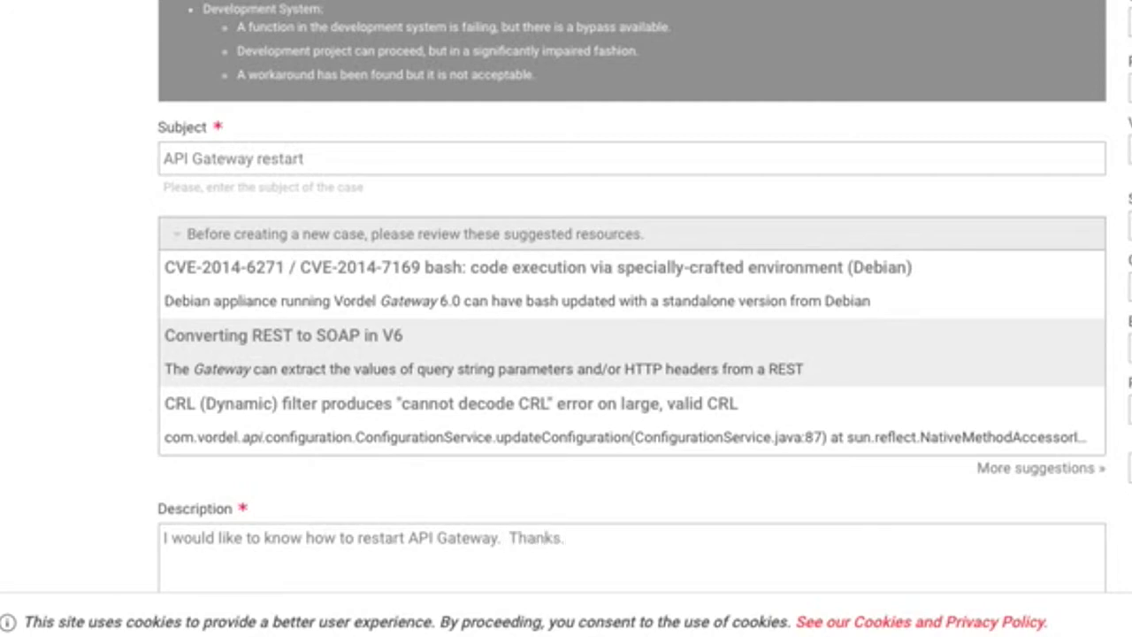
scroll(632, 319, "down", 3)
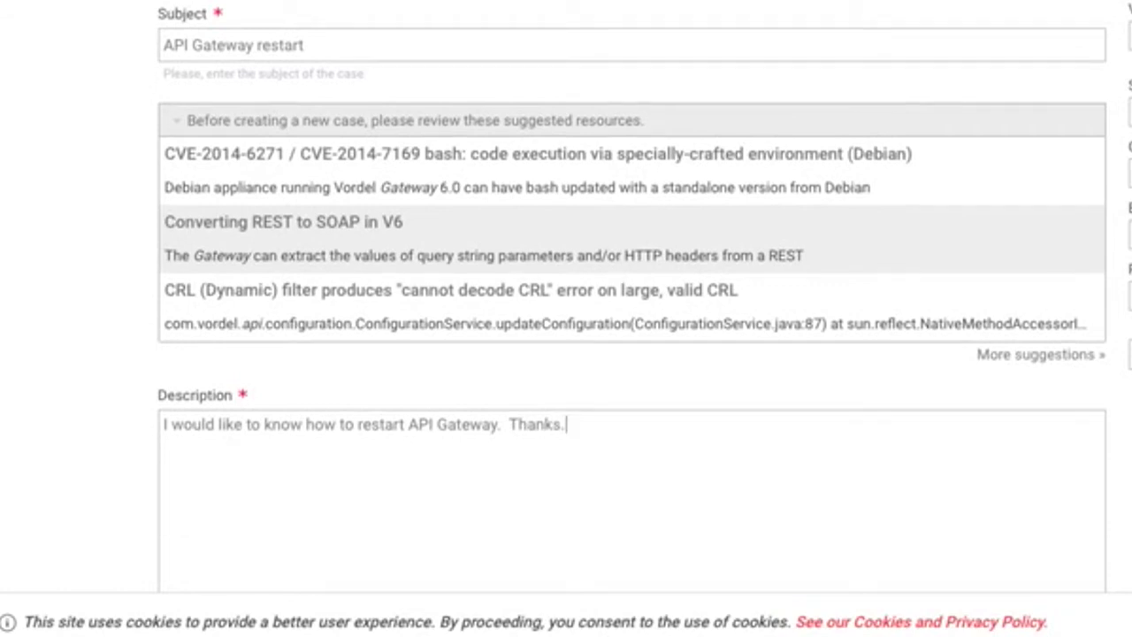
scroll(632, 318, "down", 2)
scroll(285, 409, "down", 6)
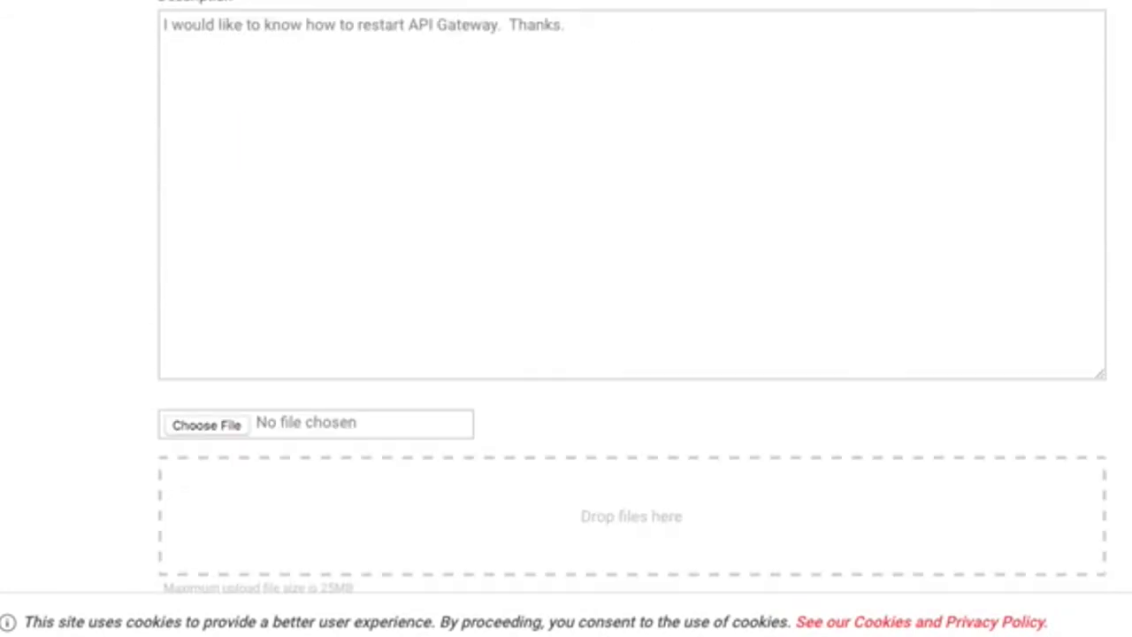
scroll(284, 409, "down", 11)
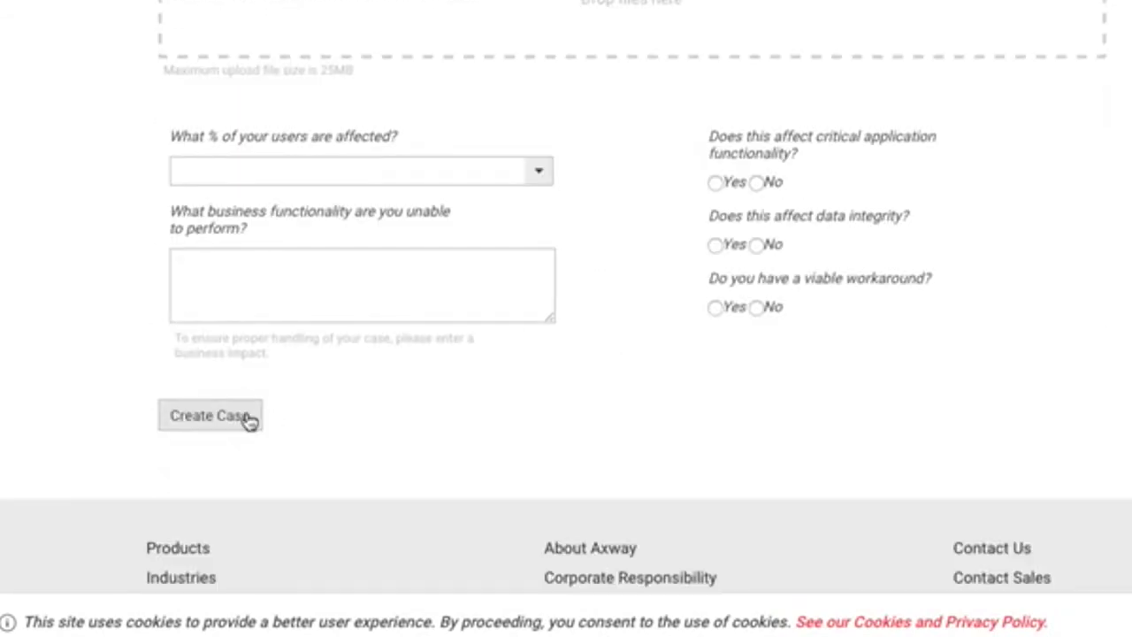
left_click(213, 416)
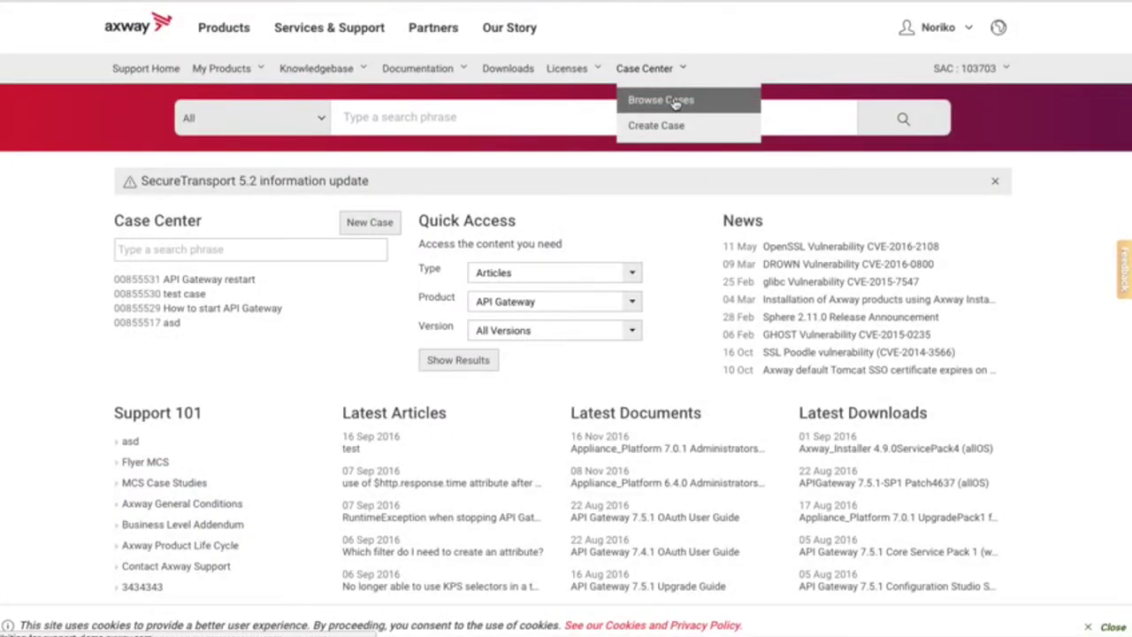
- Browse the opened cases, open "How to start API Gateway" and review its correspondence down to the end
left_click(675, 103)
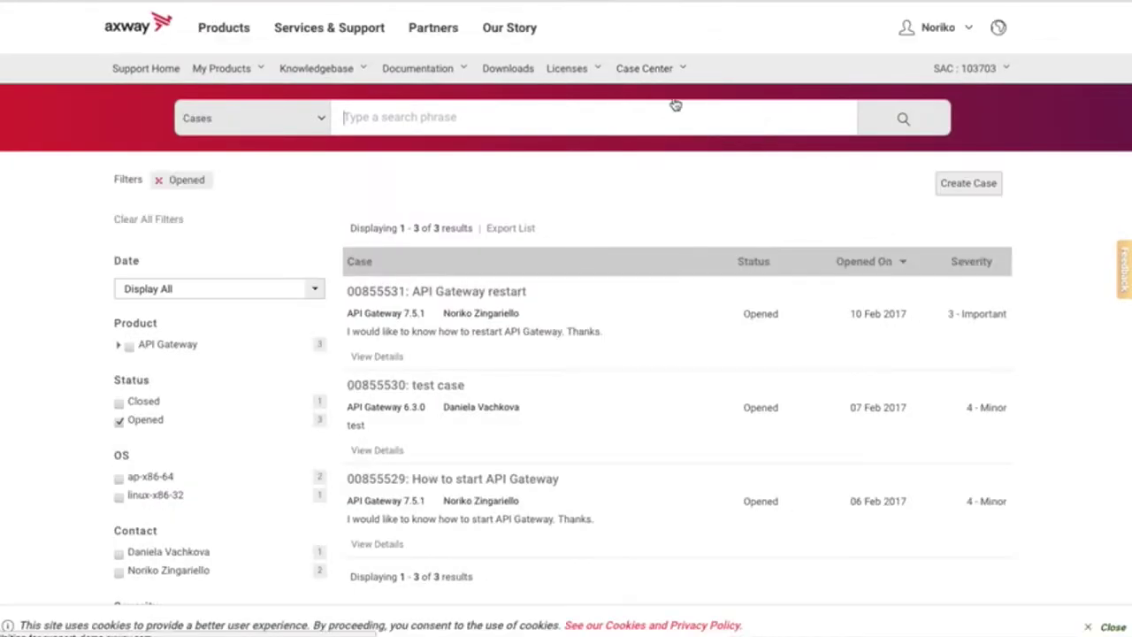
scroll(667, 462, "down", 1)
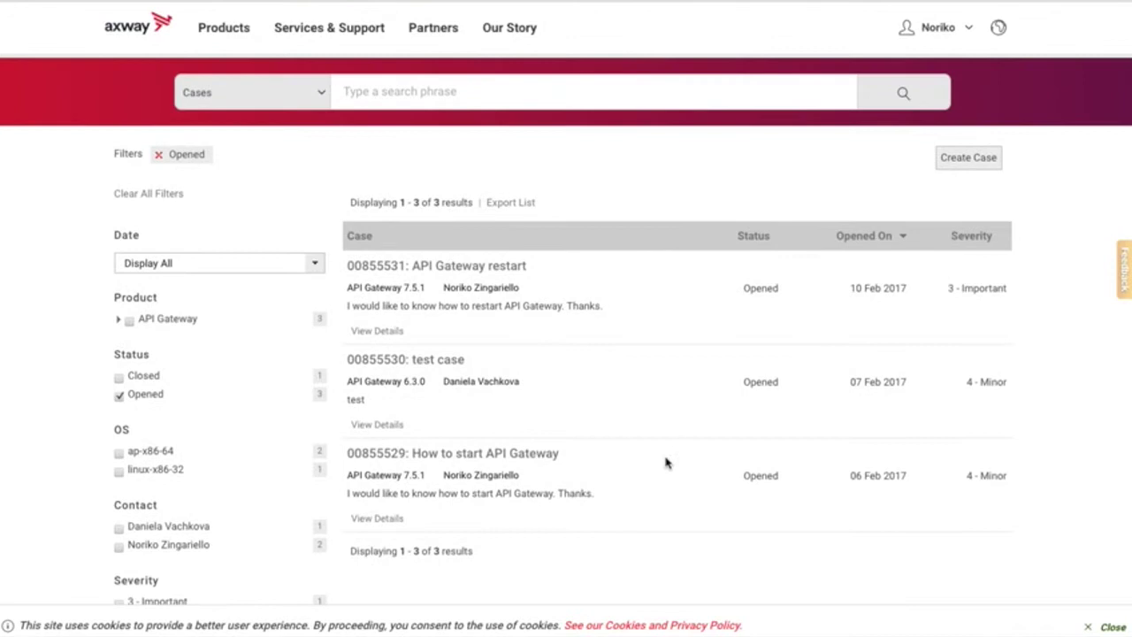
left_click(436, 460)
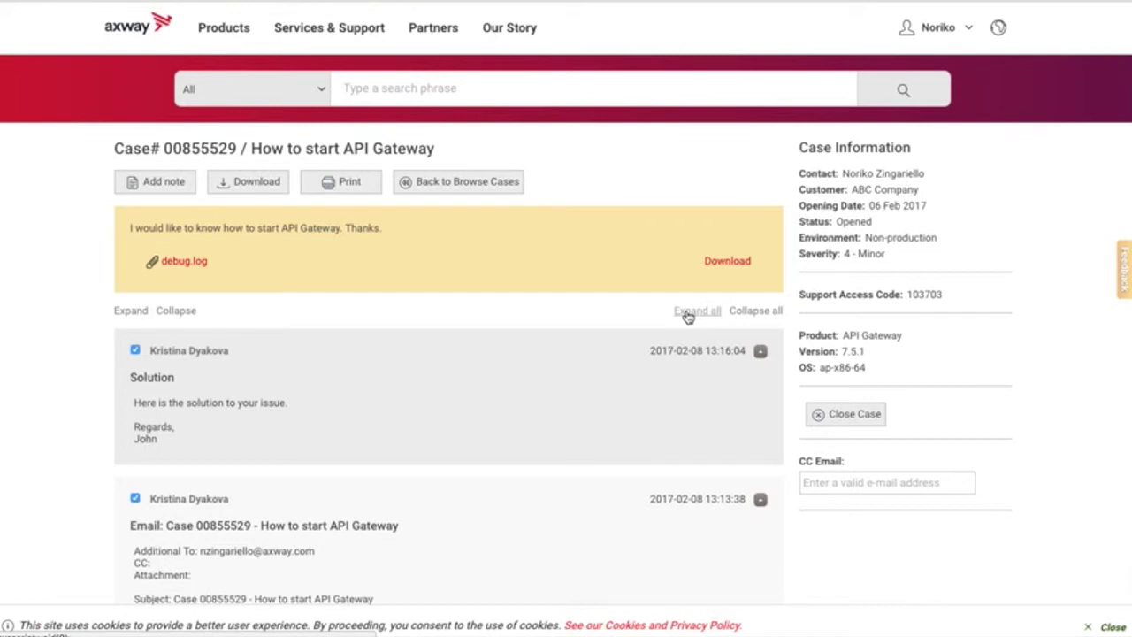
scroll(582, 350, "down", 2)
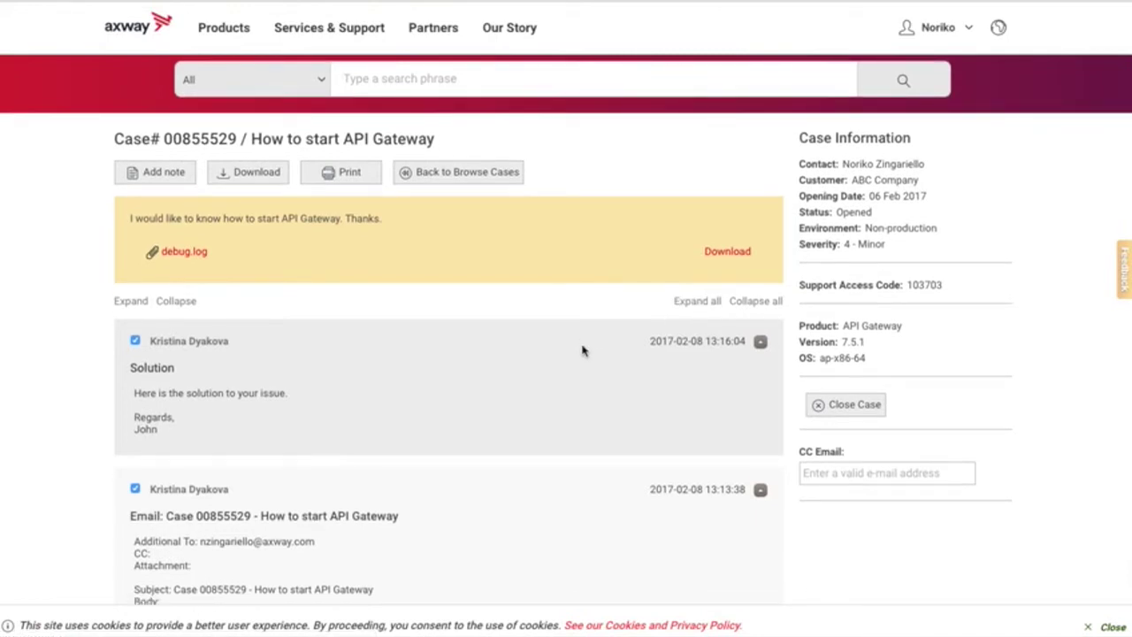
scroll(582, 350, "down", 4)
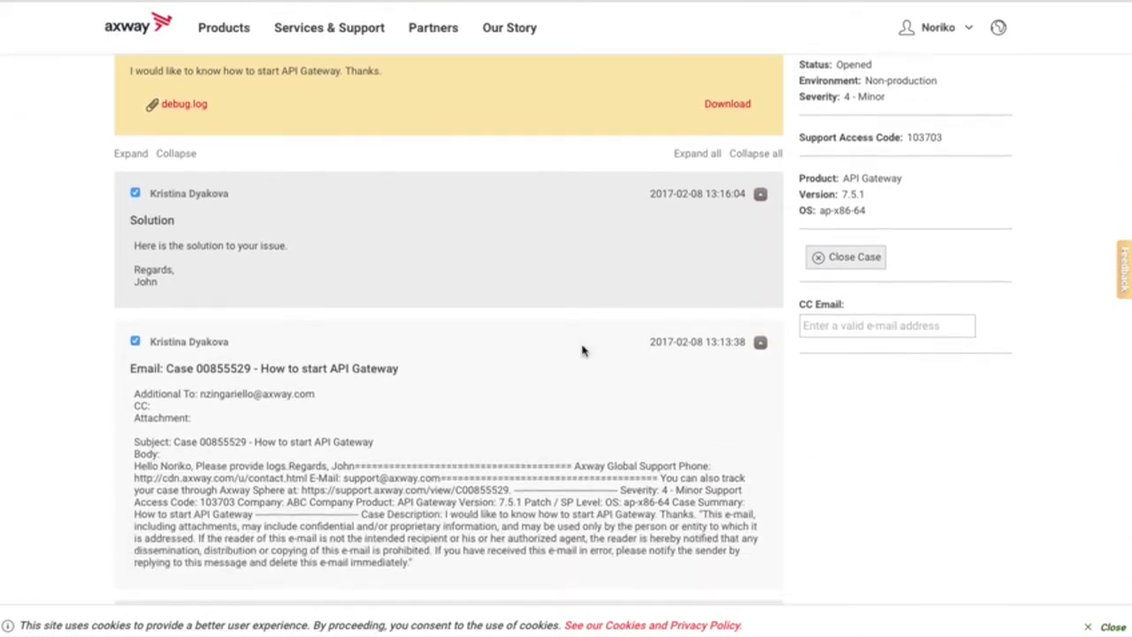
scroll(557, 357, "down", 10)
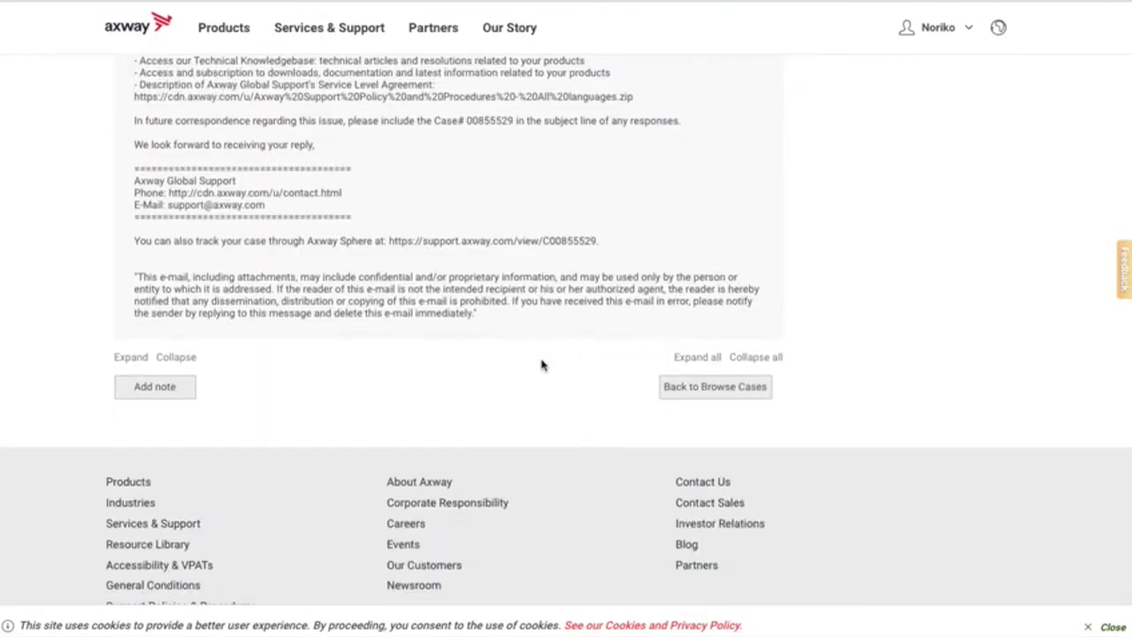
- Add a note to the "How to start API Gateway" case and begin its description with "He"
left_click(186, 386)
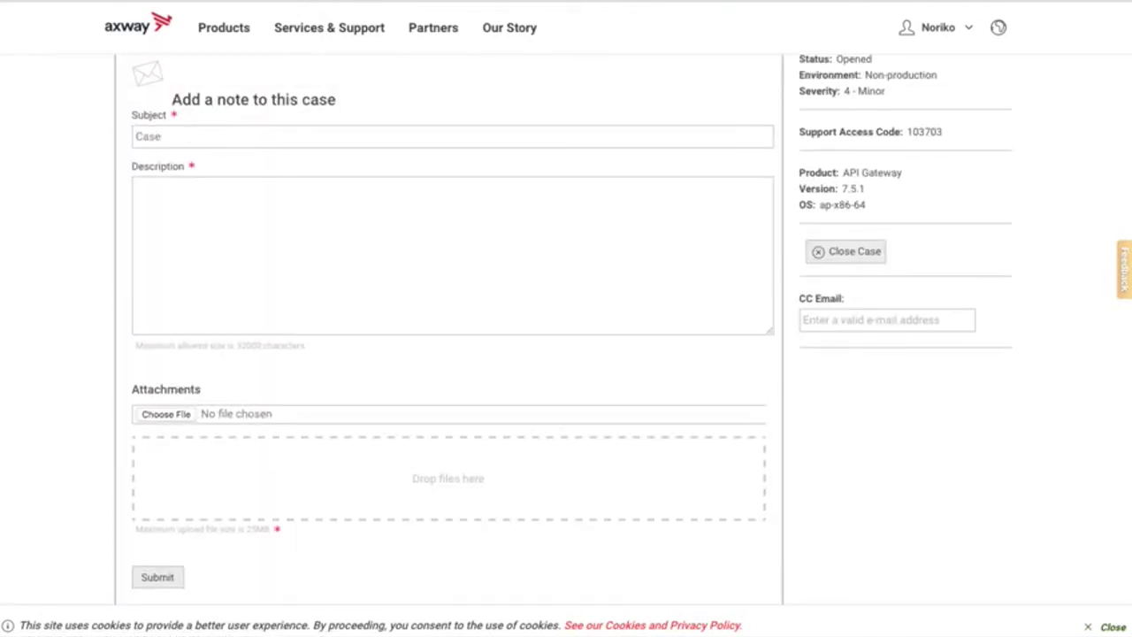
left_click(149, 194)
type("He")
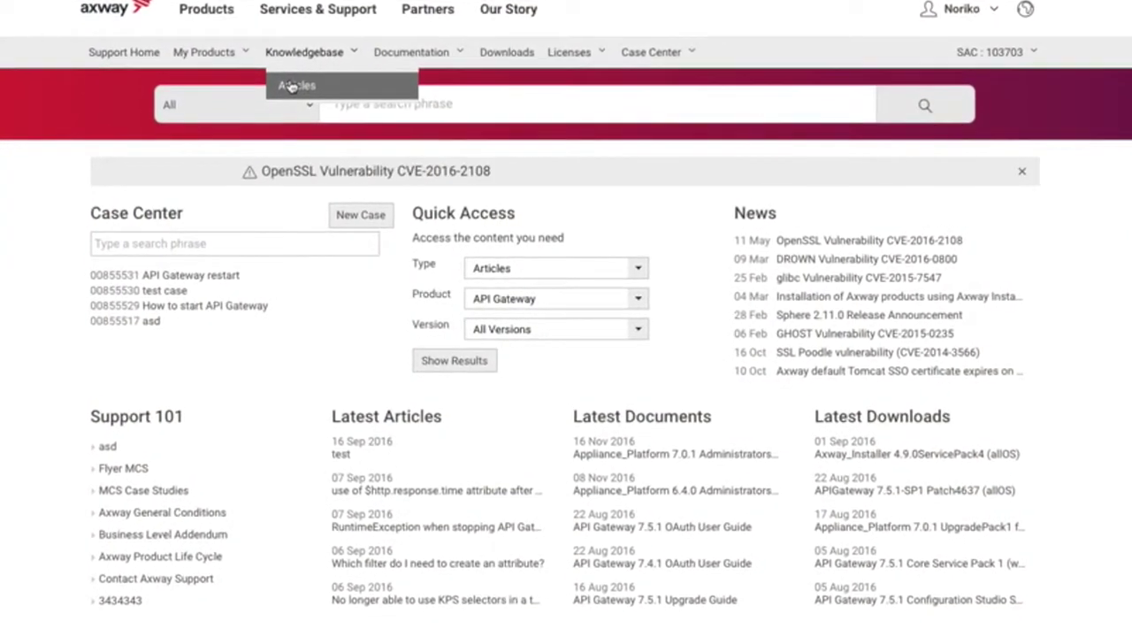
- Search the knowledgebase articles for "API Gateway"
left_click(292, 86)
left_click(87, 249)
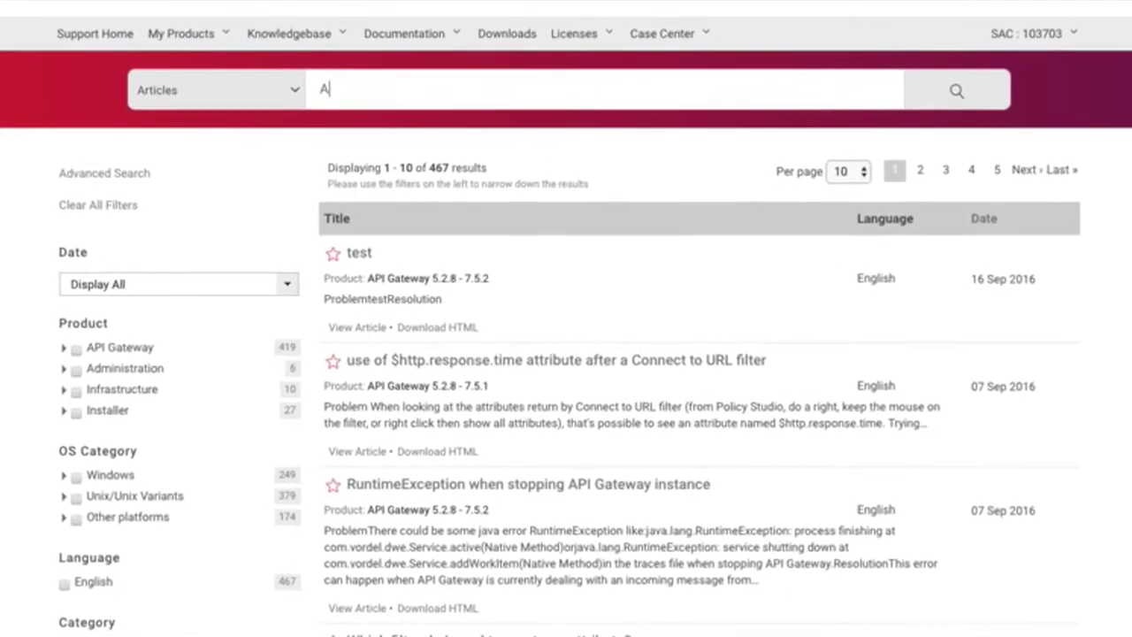
key("Return")
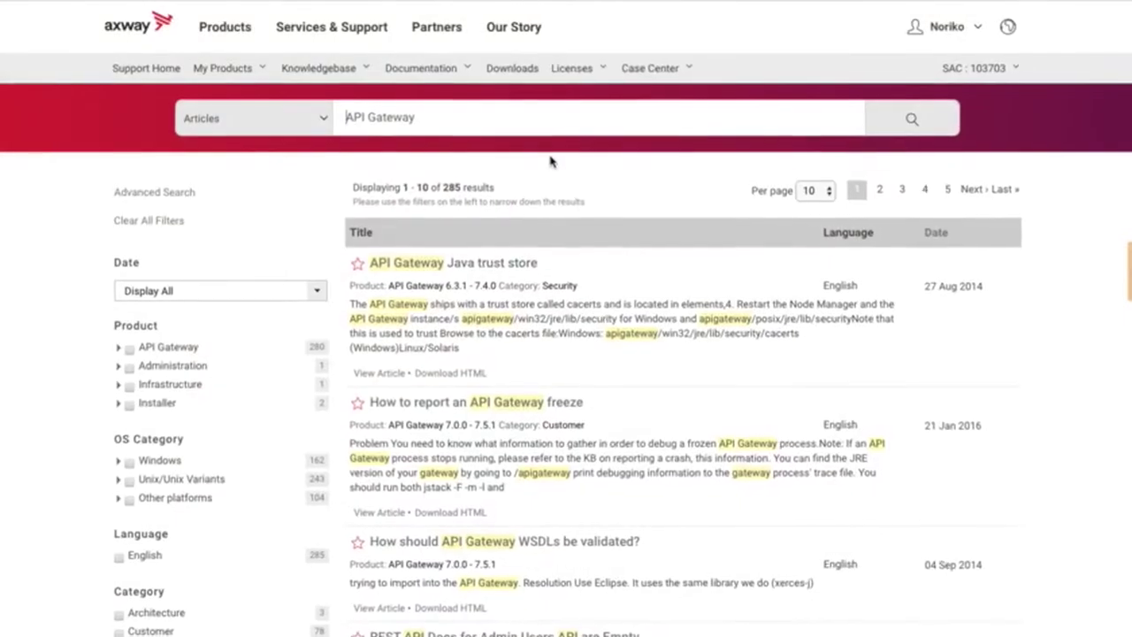
- Open the license key page from the support site's licensing section
mouse_move(579, 82)
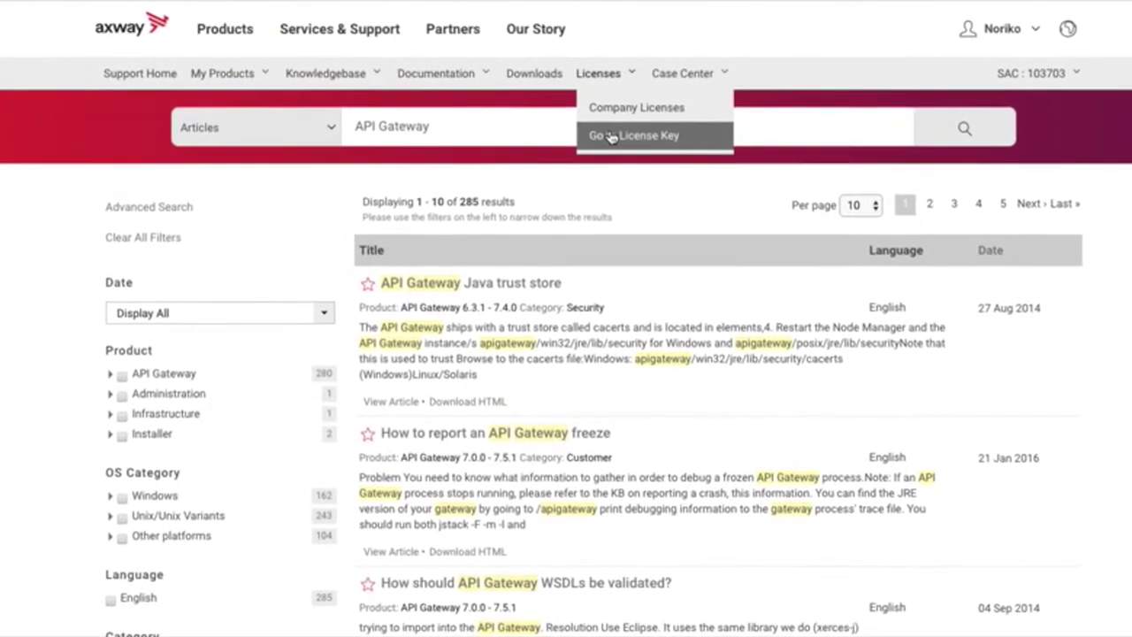
left_click(602, 134)
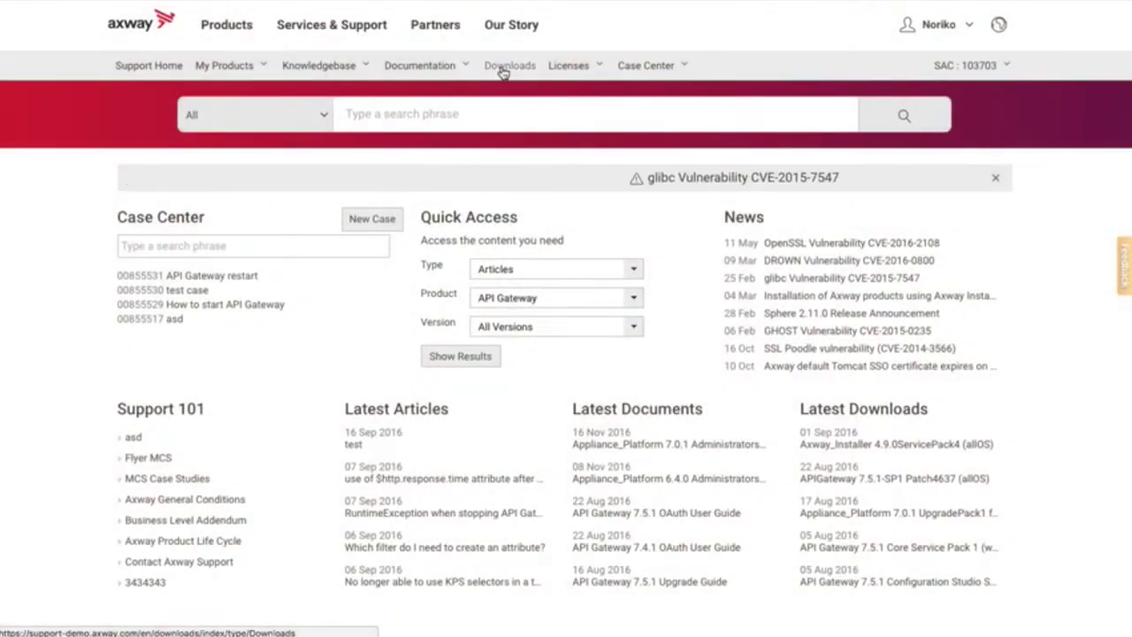
- Browse the available downloads and open the details of APIGateway 7.5.1-SP1 Patch4637 (allOS)
left_click(501, 69)
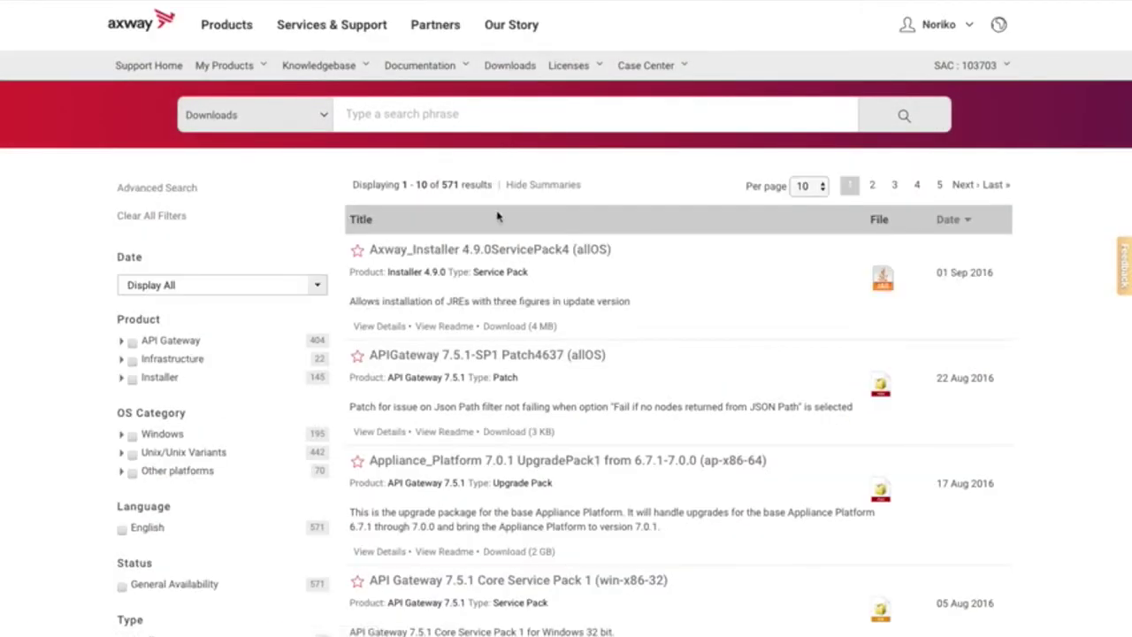
left_click(501, 356)
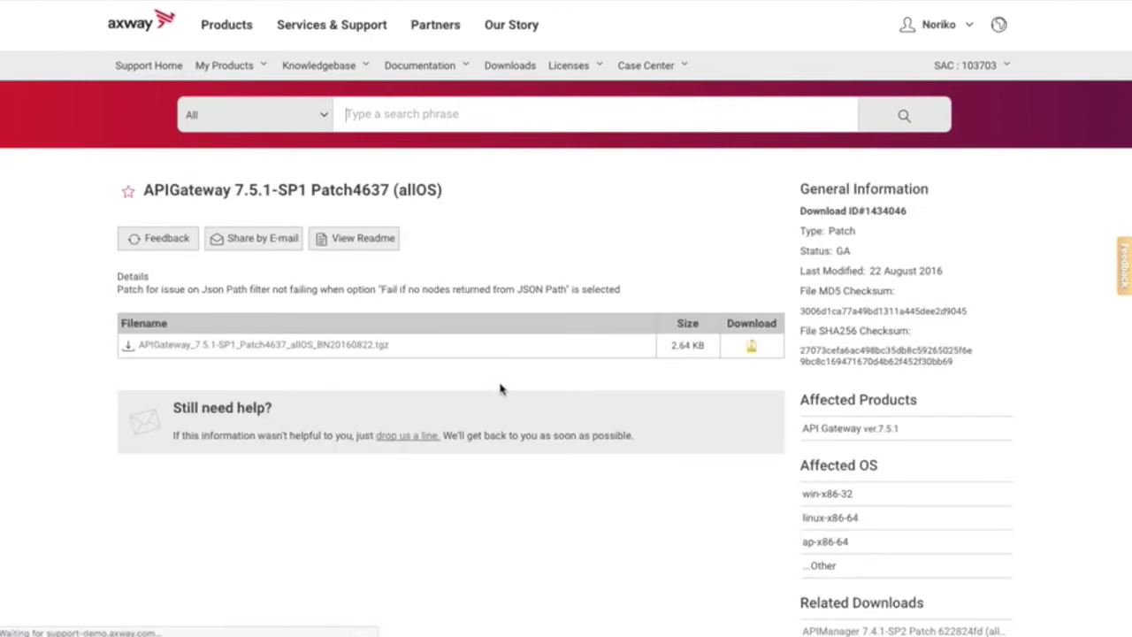
- Search the online documentation and open the API Gateway product documentation page
mouse_move(446, 88)
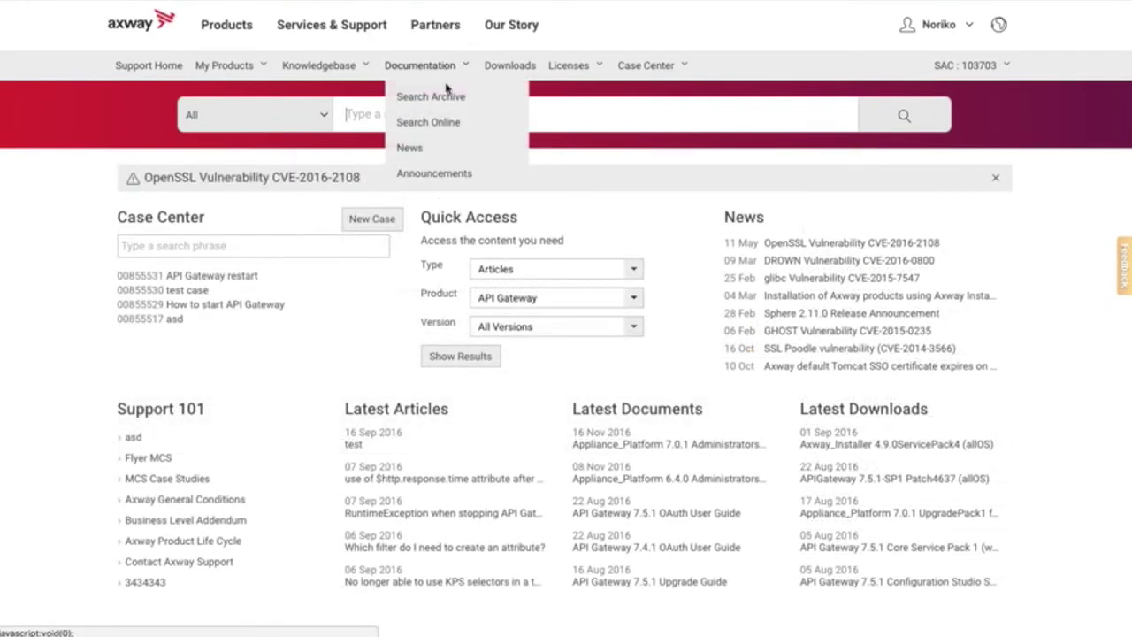
left_click(449, 121)
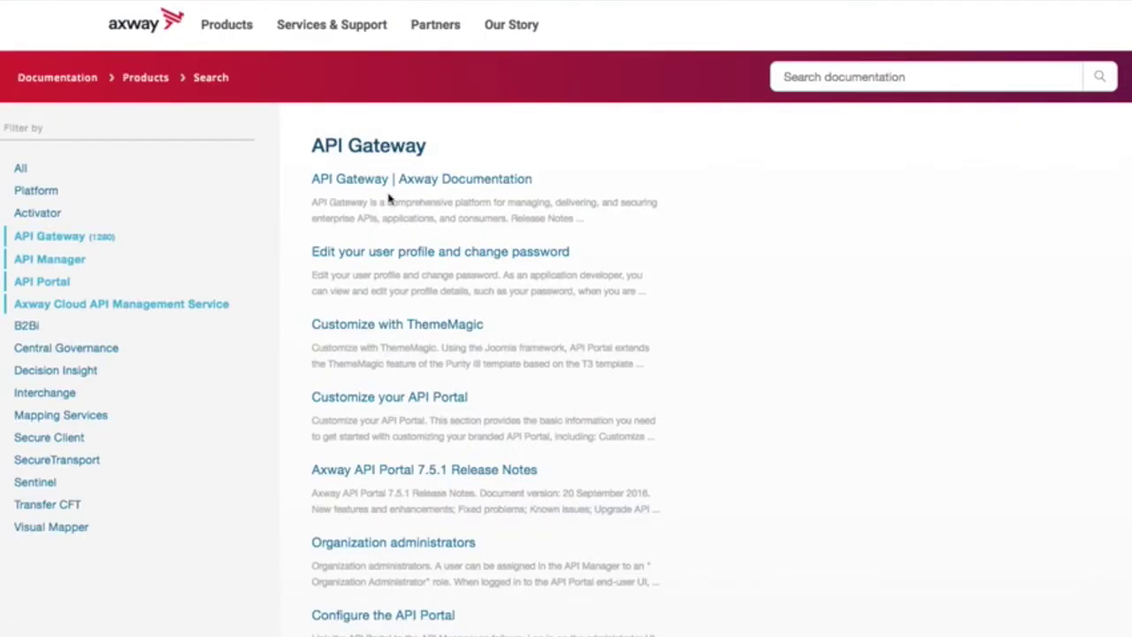
left_click(394, 182)
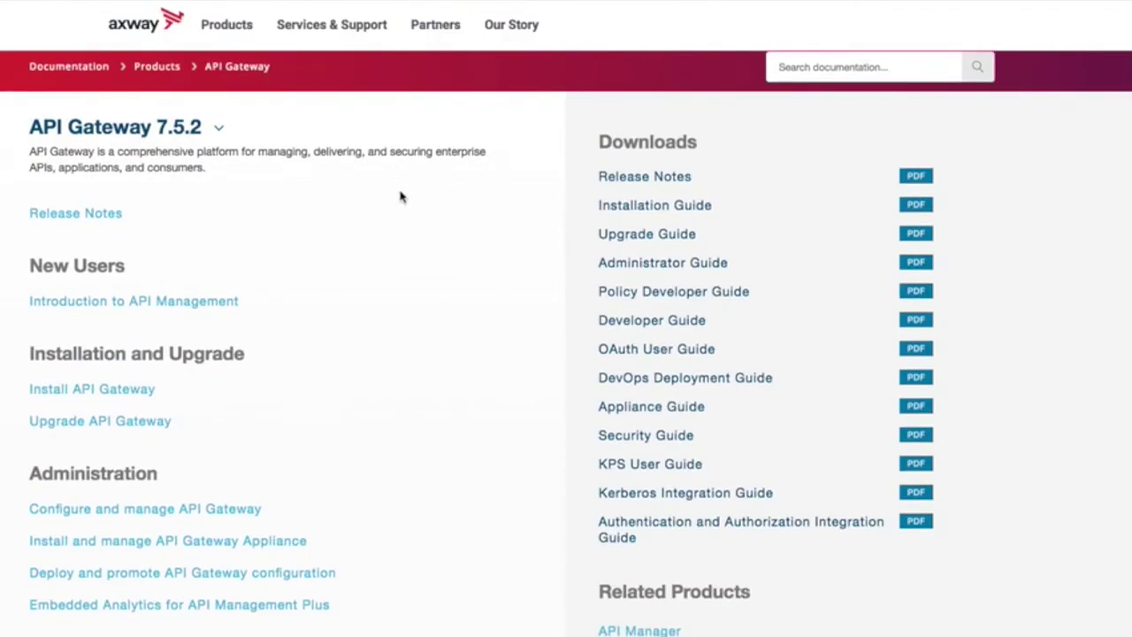
scroll(399, 197, "down", 1)
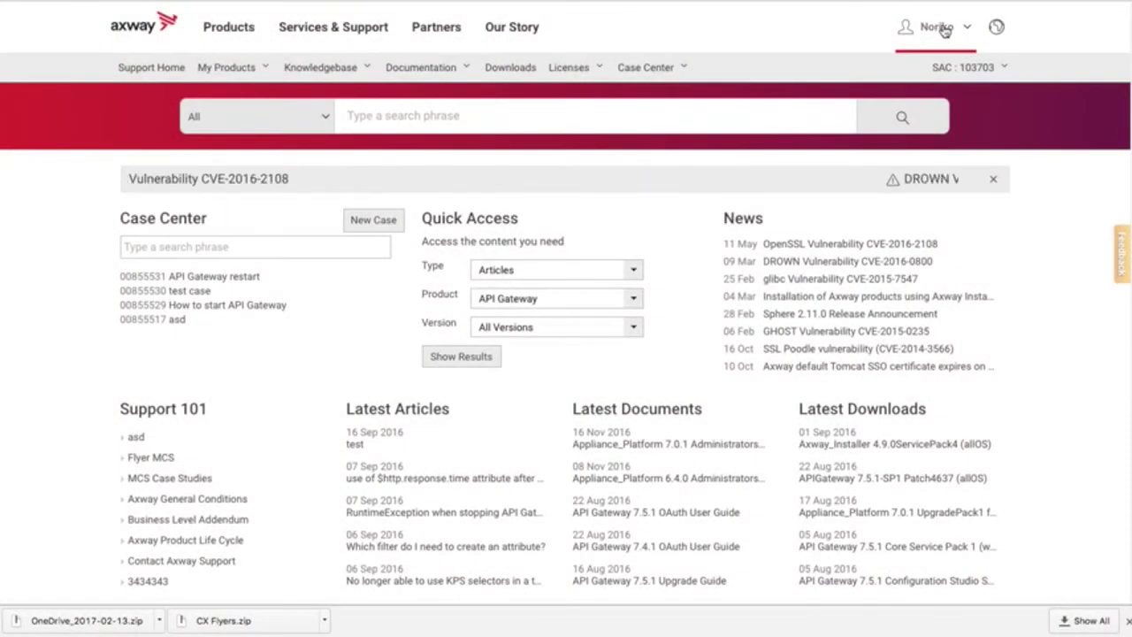
- Review the user profile settings and open the form for adding a new account by support access code
left_click(943, 31)
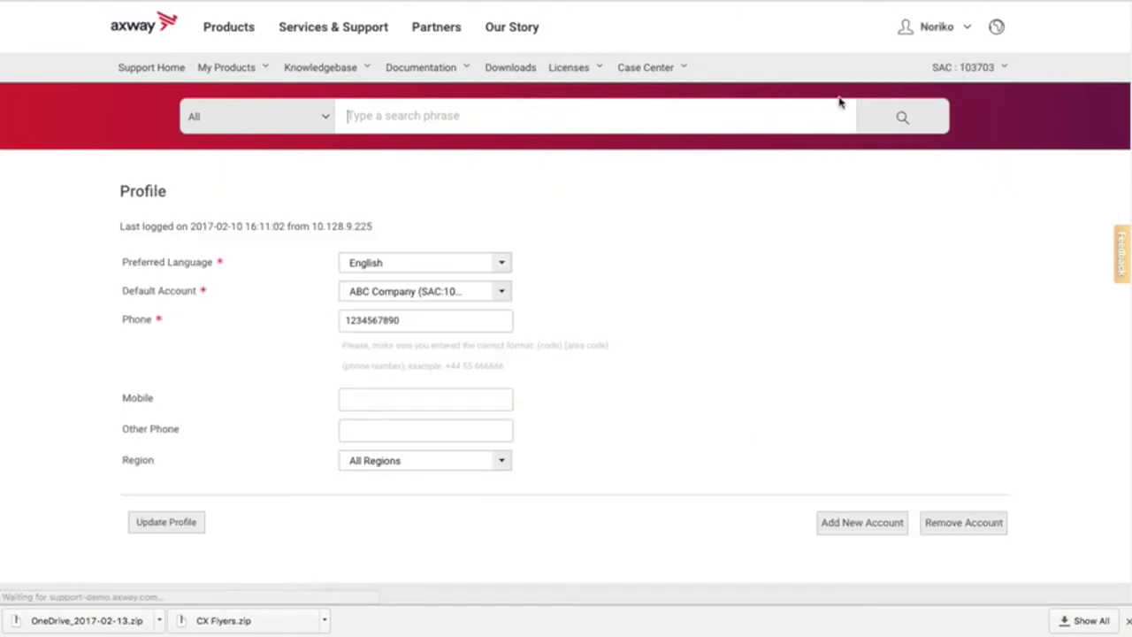
scroll(538, 295, "down", 1)
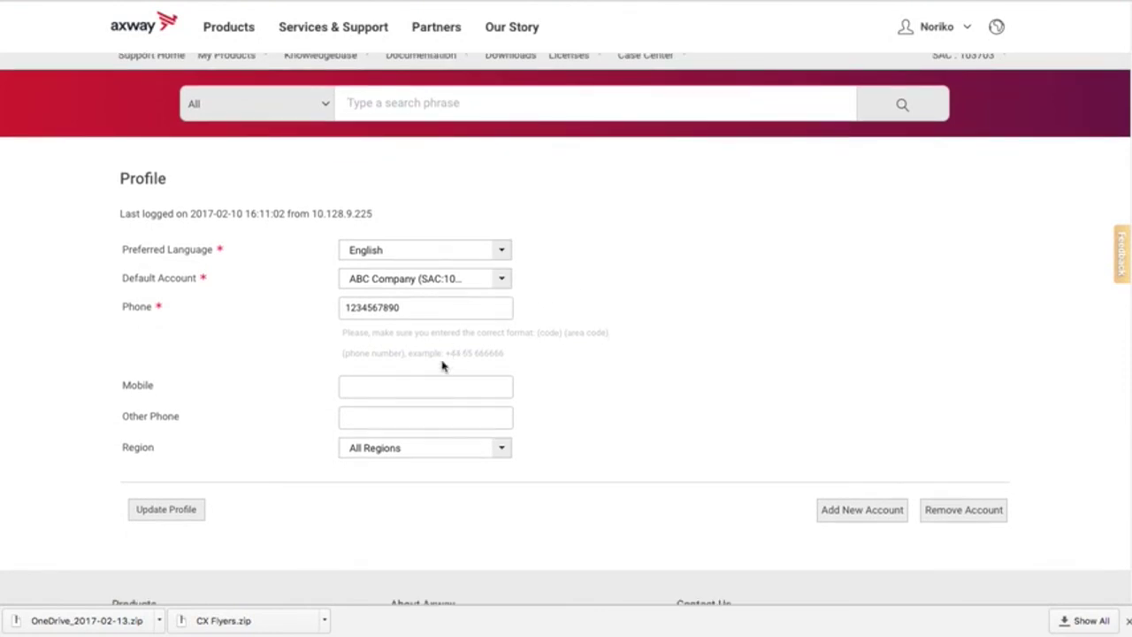
scroll(424, 380, "down", 2)
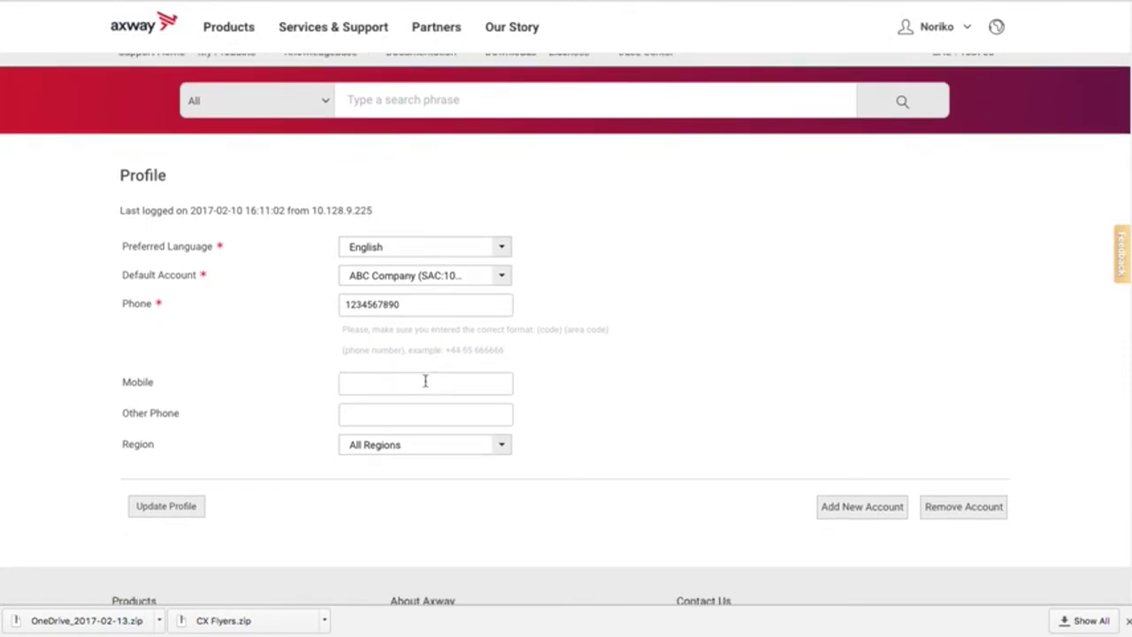
scroll(434, 378, "down", 2)
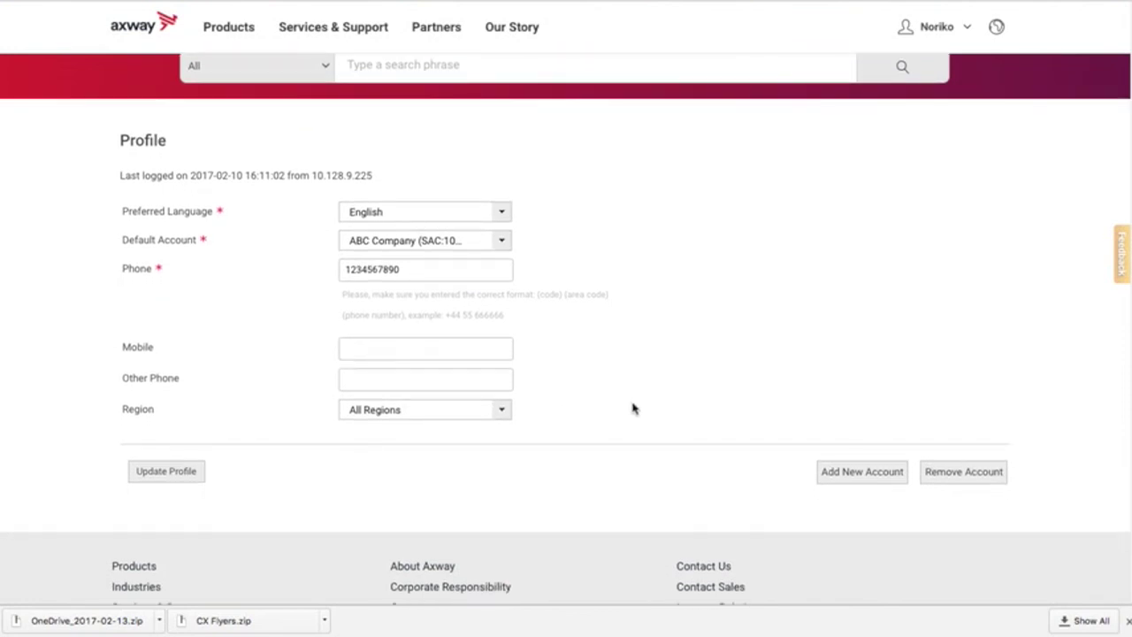
scroll(703, 422, "down", 3)
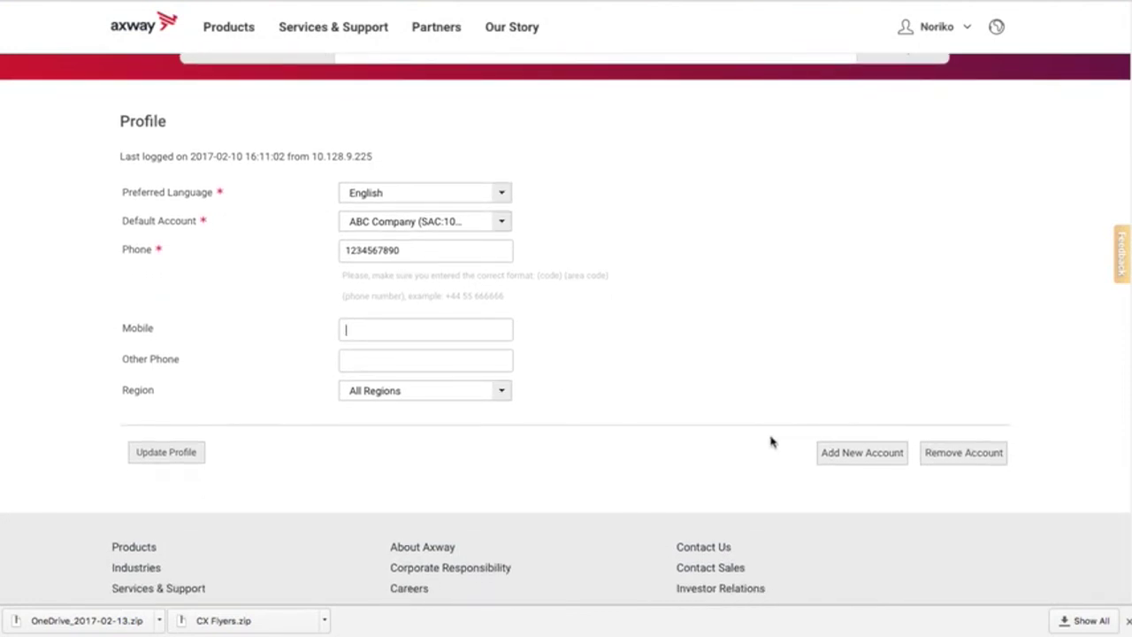
left_click(832, 445)
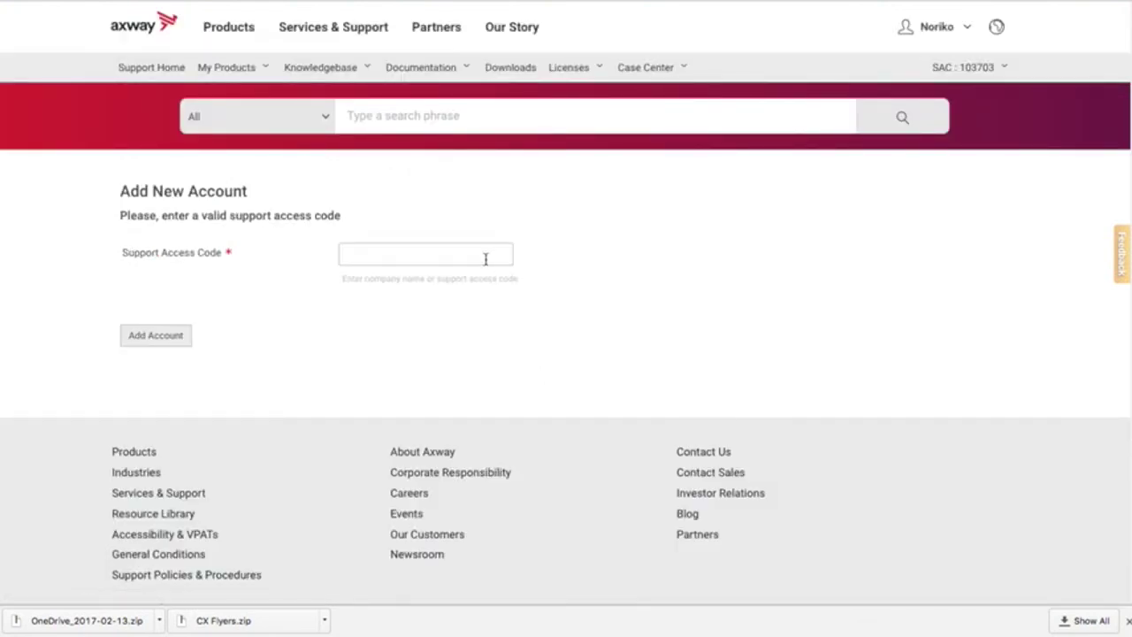
scroll(486, 256, "down", 1)
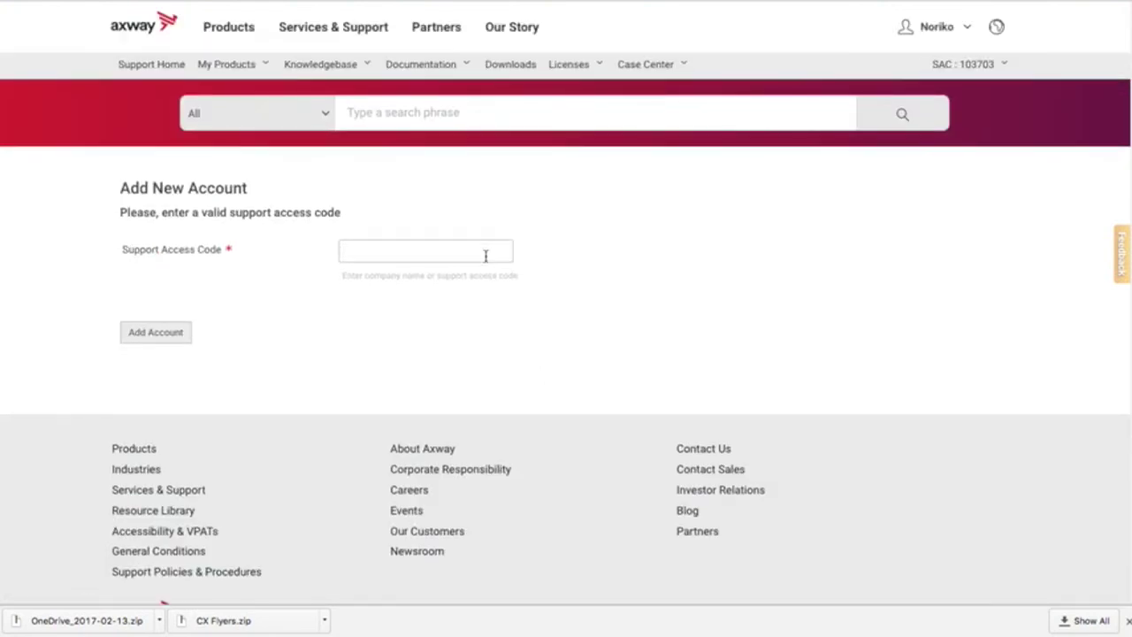